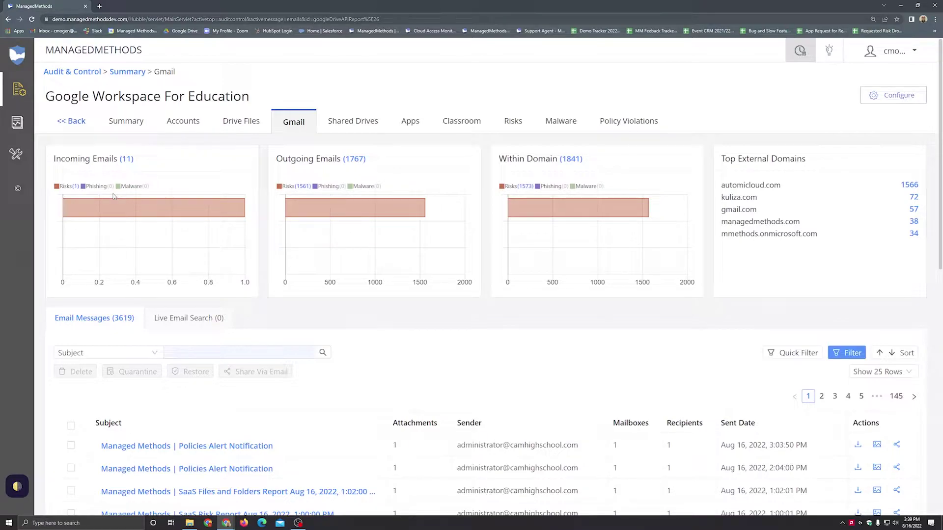
Open the New Daycare Policy email's details and view its full recipient list.
mouse_move(229, 213)
scroll(485, 304, down, 1)
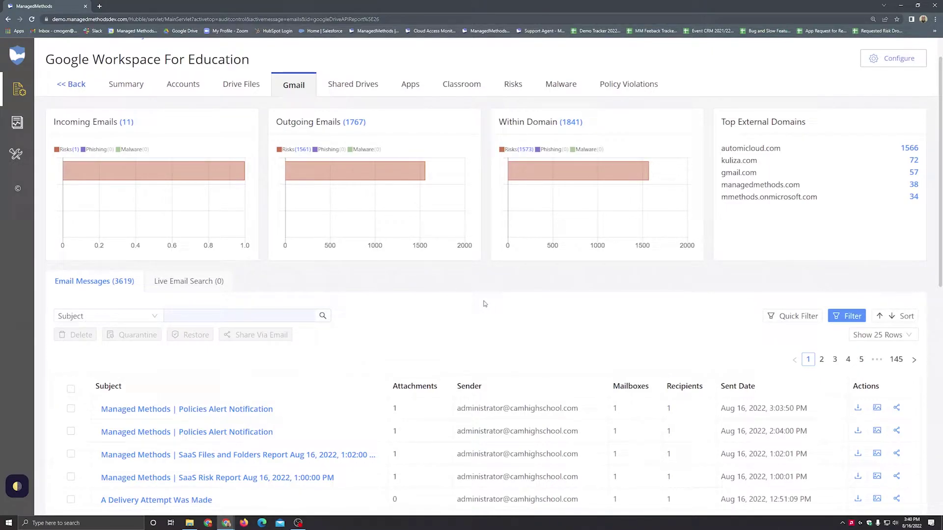
scroll(483, 304, down, 2)
scroll(483, 304, down, 1)
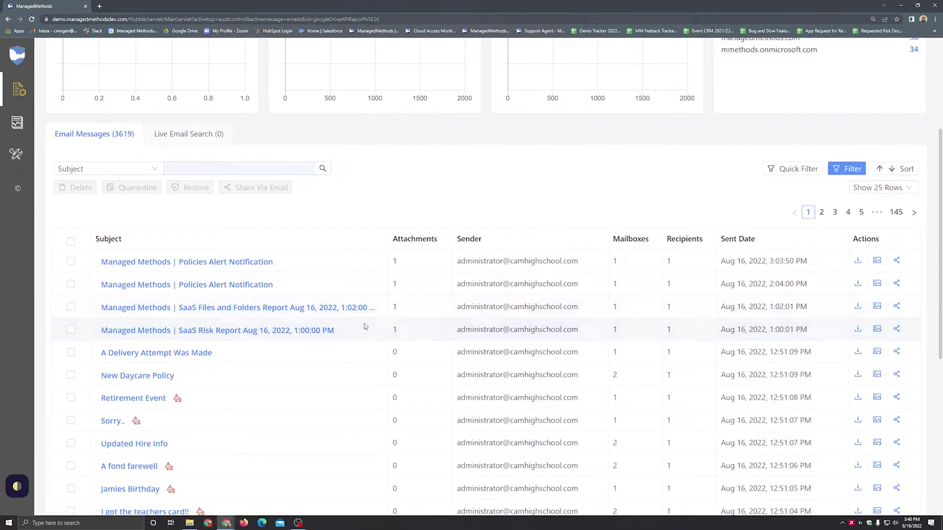
click(152, 377)
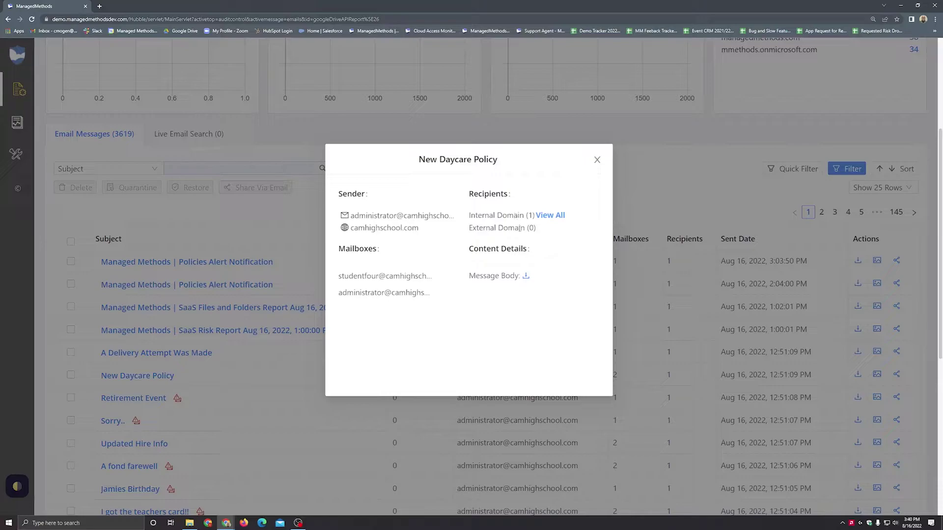
click(561, 216)
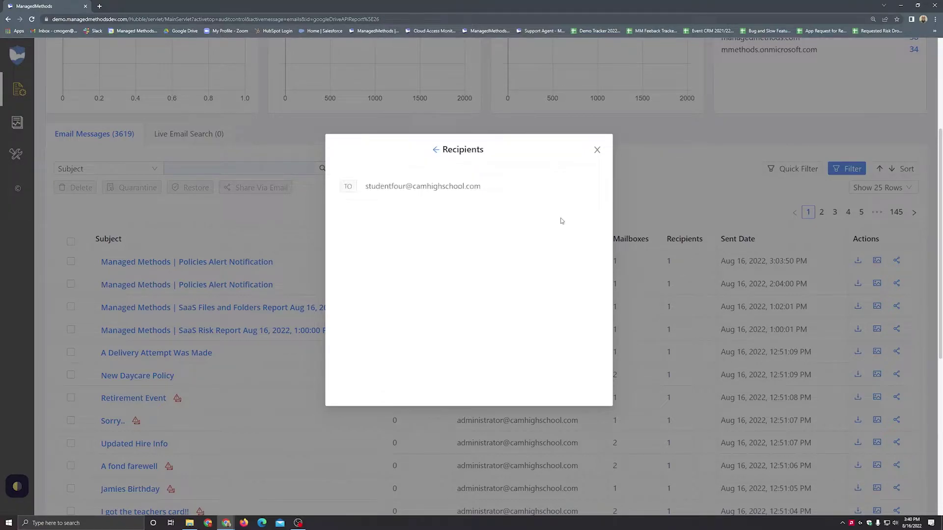
click(436, 151)
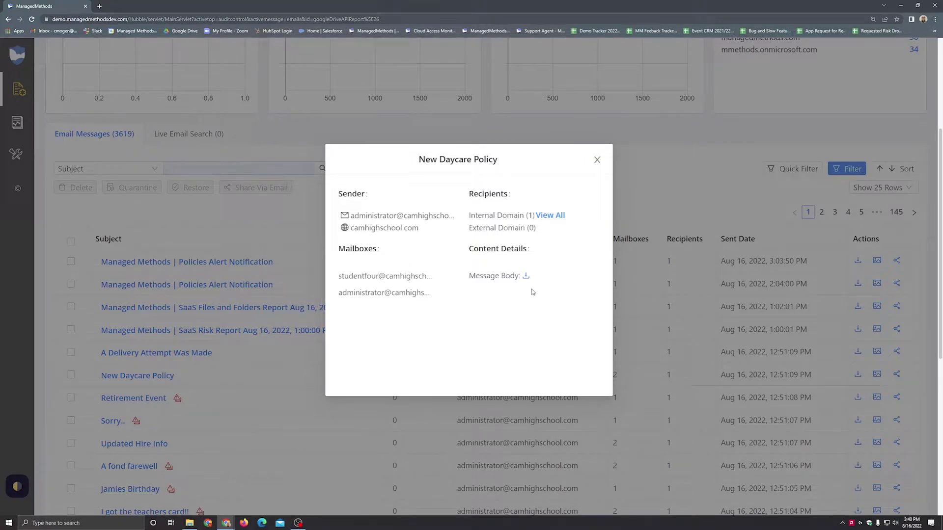
Close the email details and the message-body tab to return to the 3619-message Gmail list.
click(597, 161)
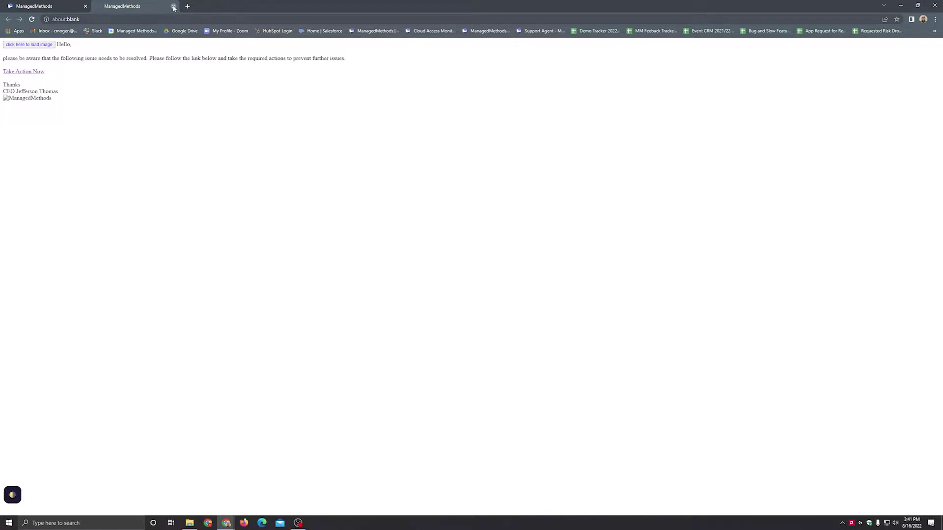
click(173, 7)
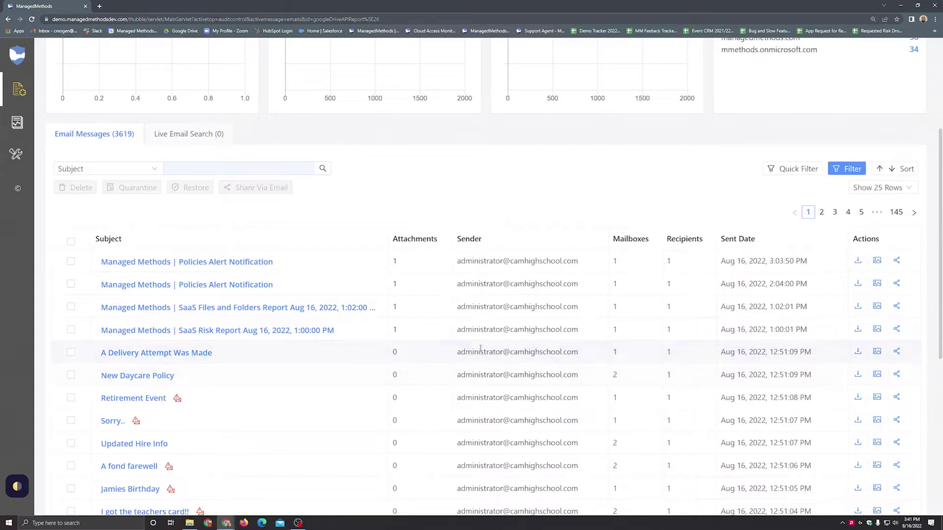
click(70, 241)
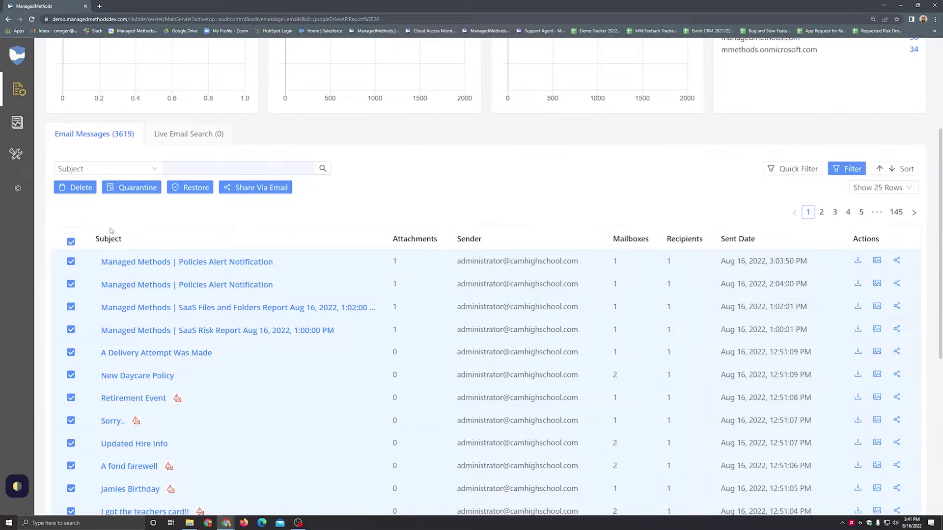
click(71, 242)
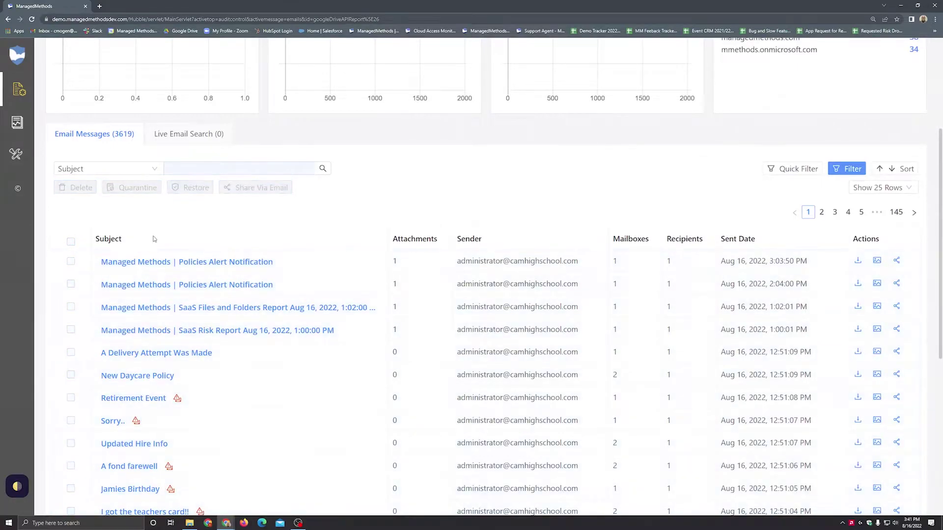
scroll(164, 234, down, 3)
scroll(163, 234, down, 1)
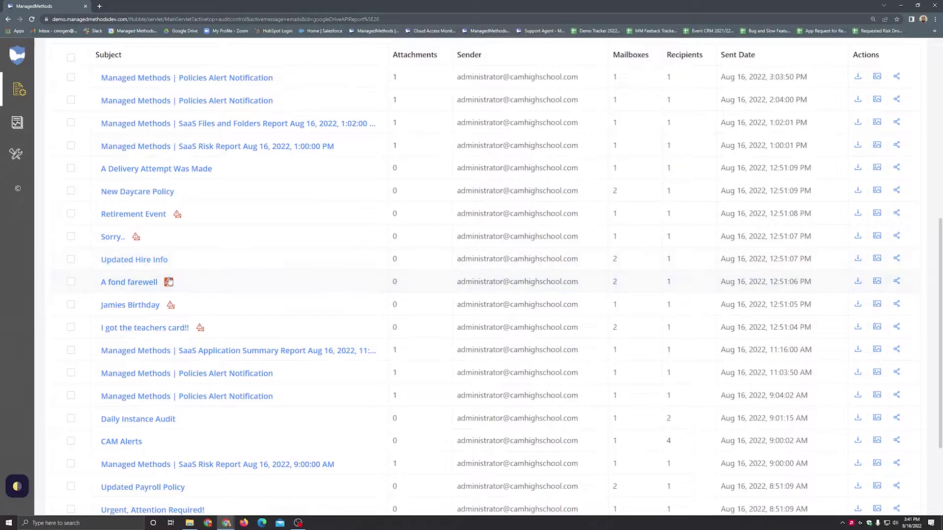
scroll(120, 290, down, 1)
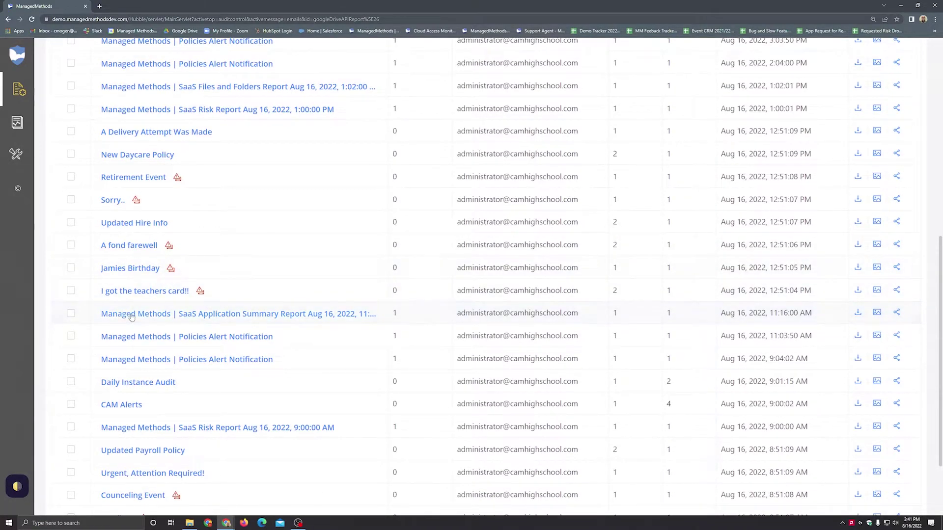
scroll(164, 280, down, 1)
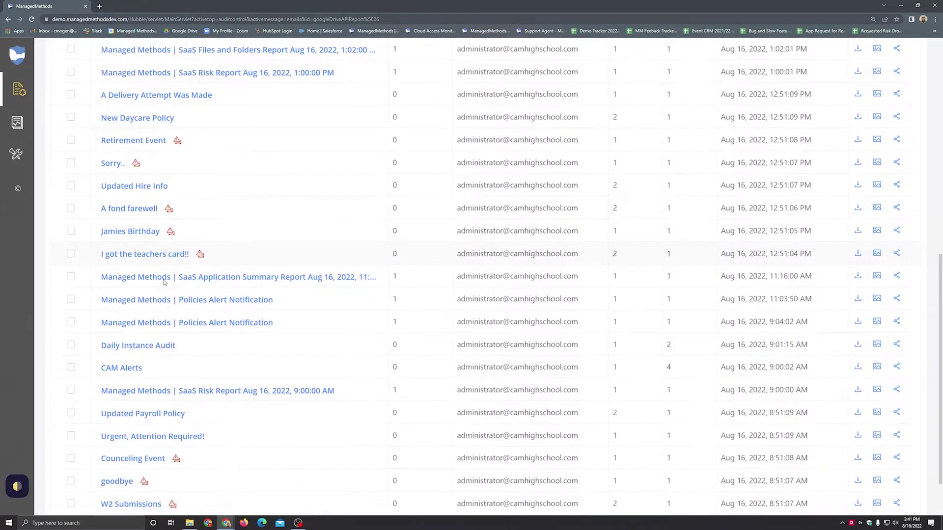
scroll(163, 278, up, 3)
scroll(162, 301, up, 5)
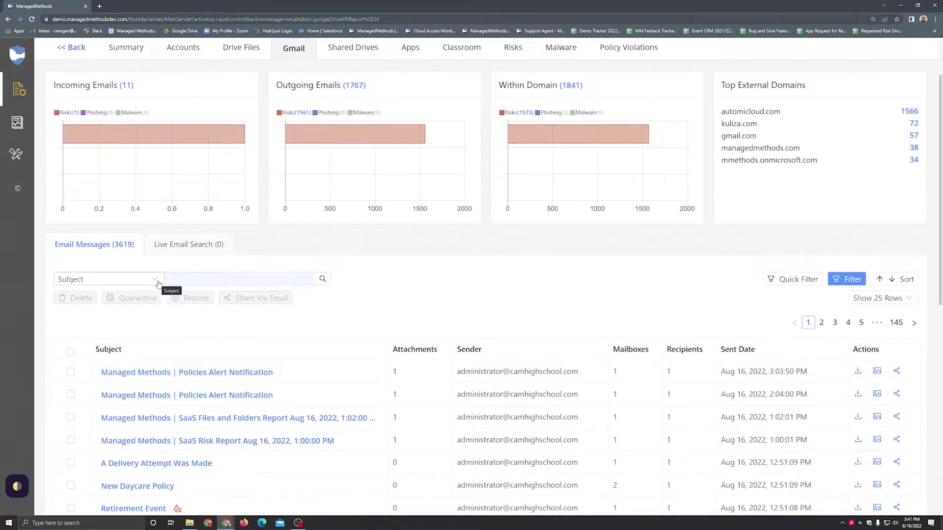
click(156, 280)
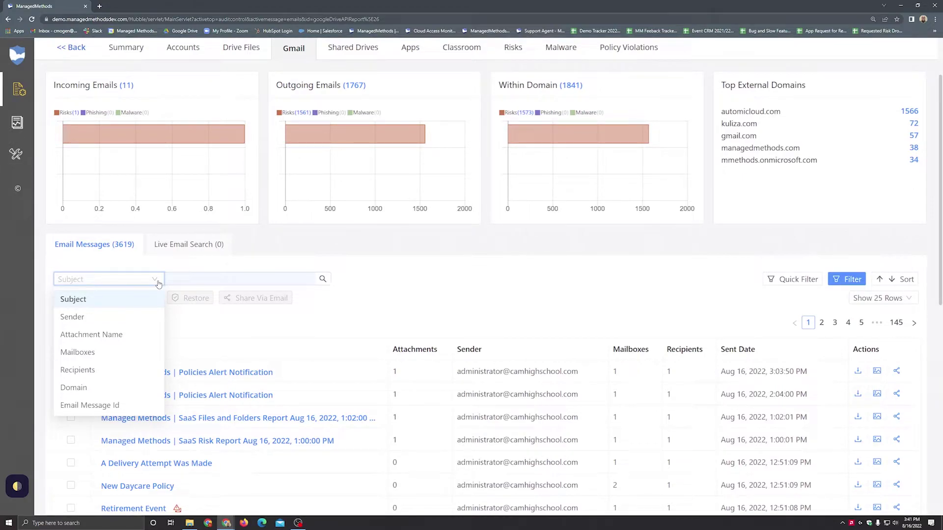
click(775, 280)
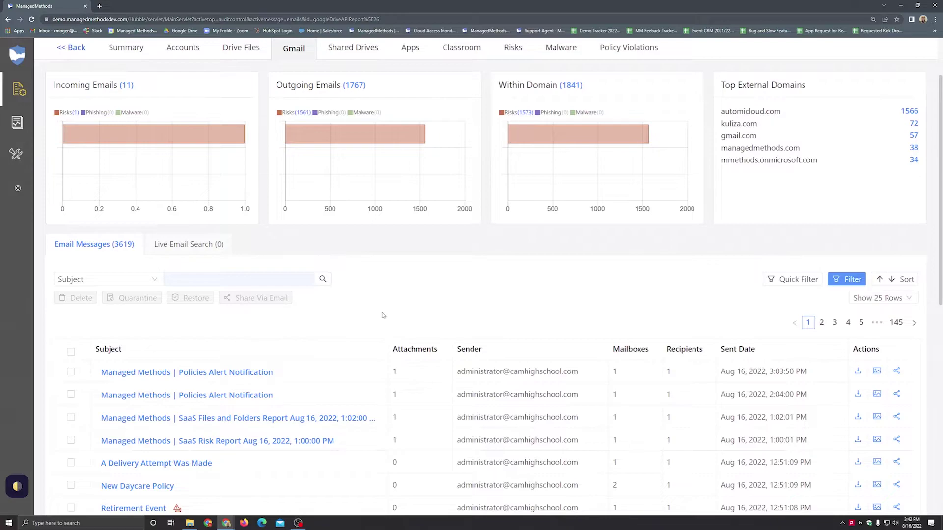
scroll(383, 315, down, 2)
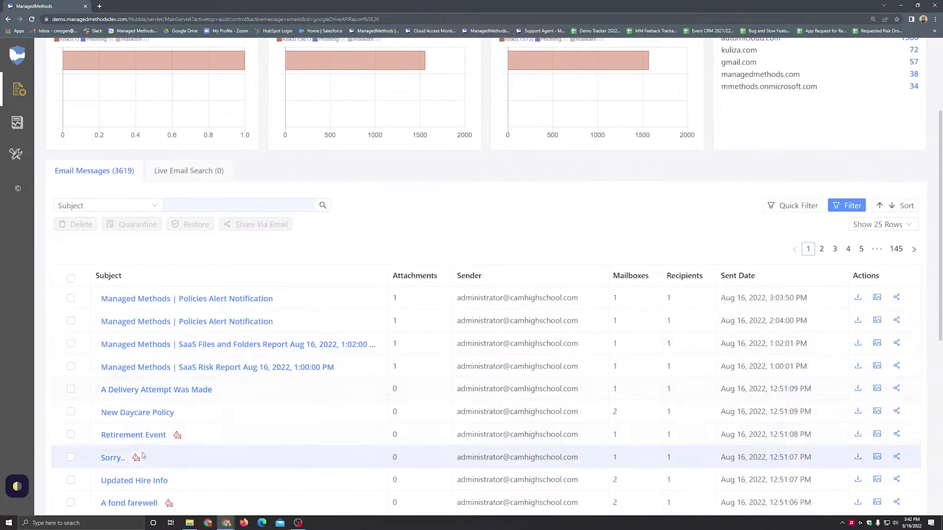
click(134, 436)
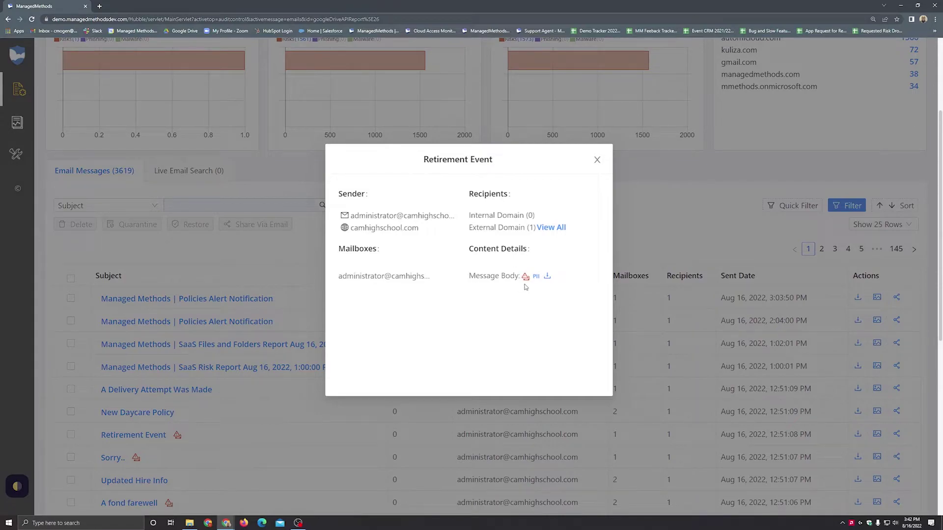
mouse_move(525, 285)
click(526, 276)
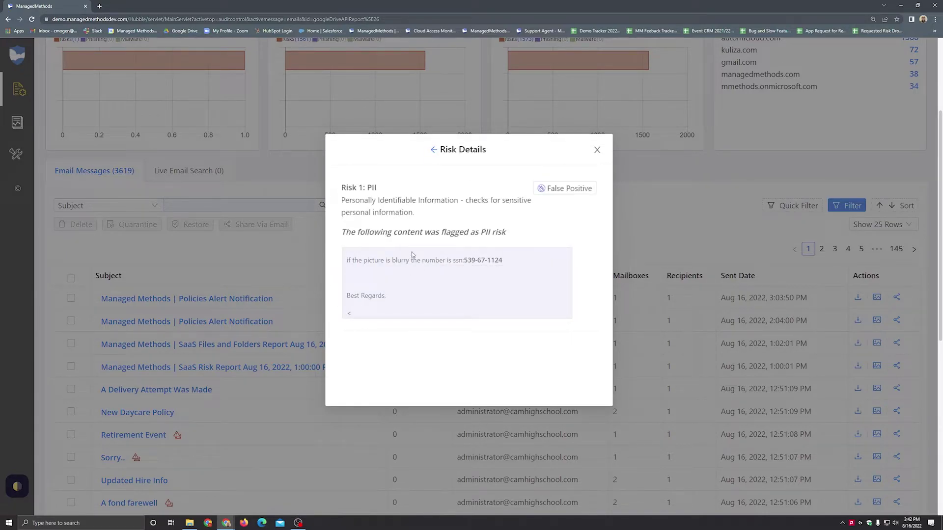
click(597, 149)
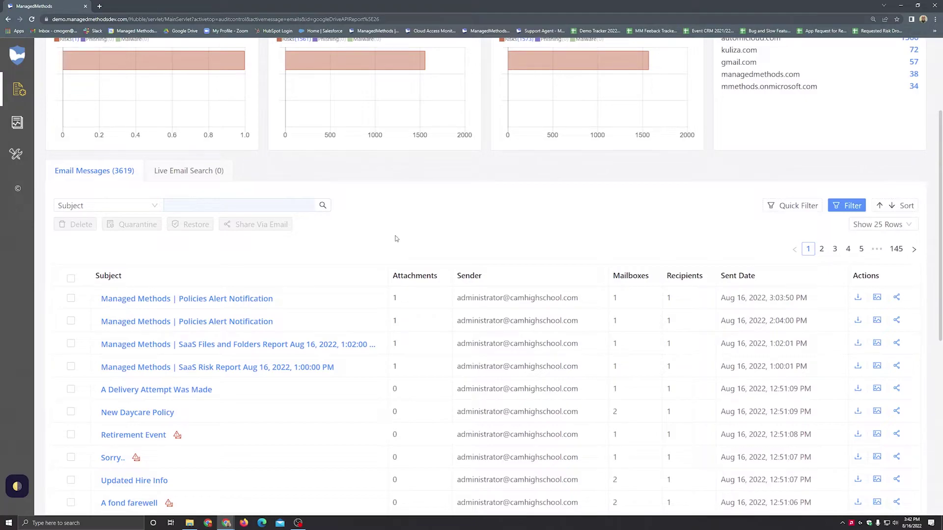
Search live mailboxes for sender 'admin', choosing the administrator's suggested address.
click(202, 171)
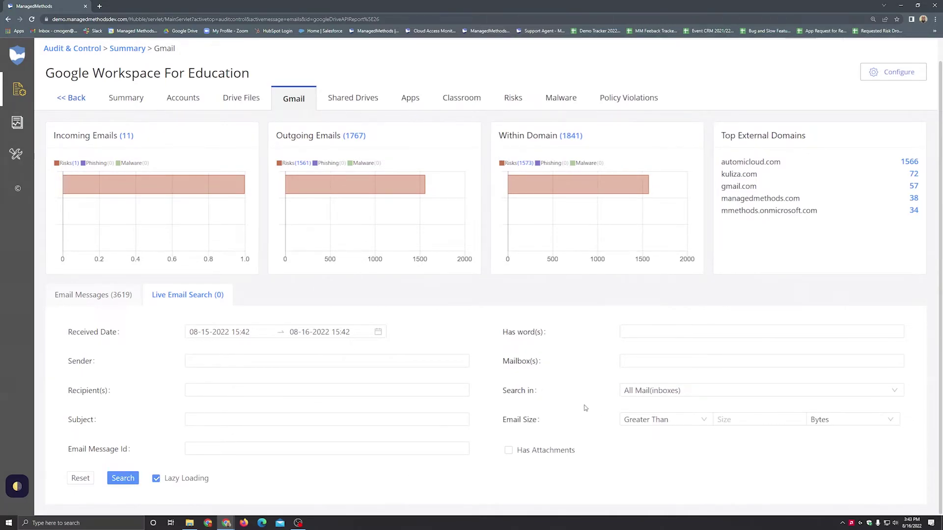
click(306, 362)
text(ad)
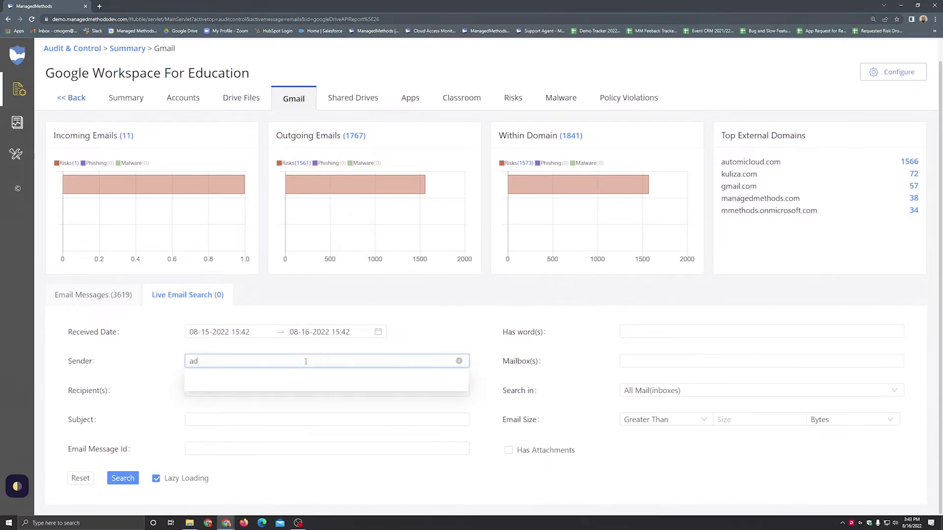
text(min)
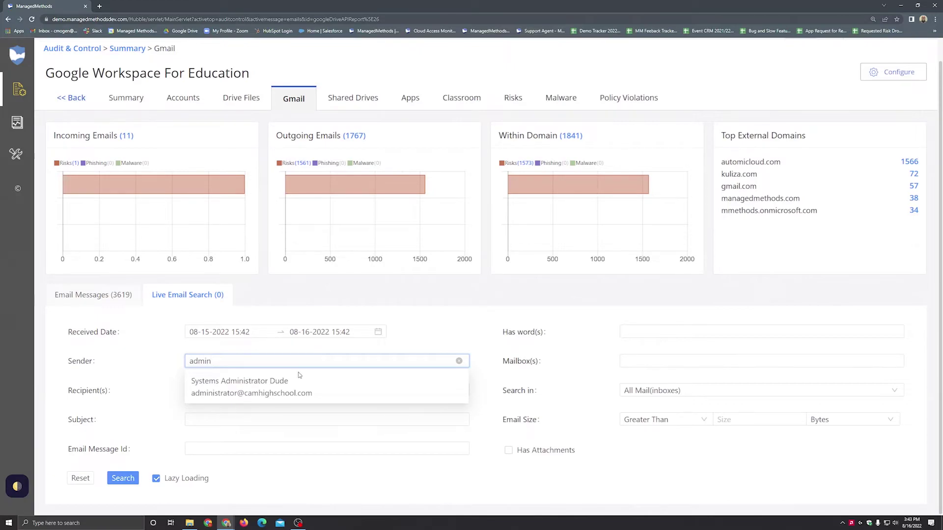
click(227, 376)
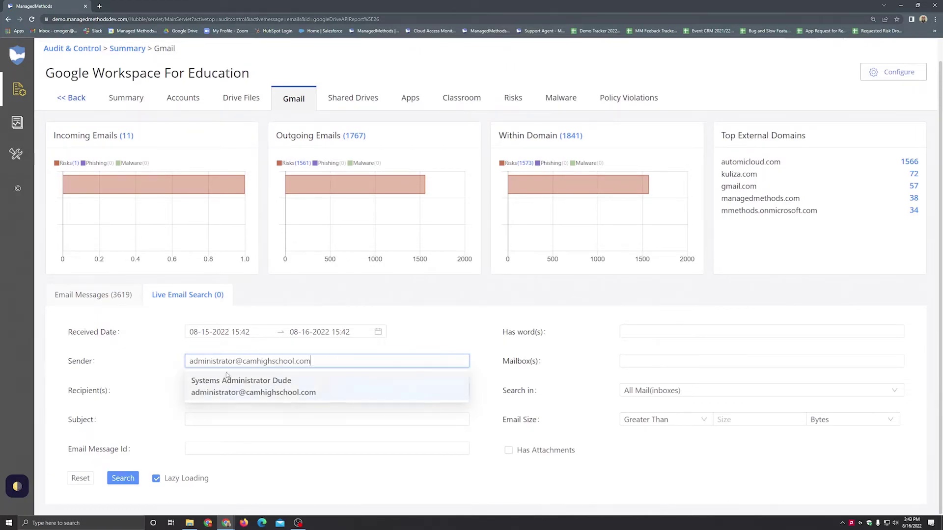
click(130, 479)
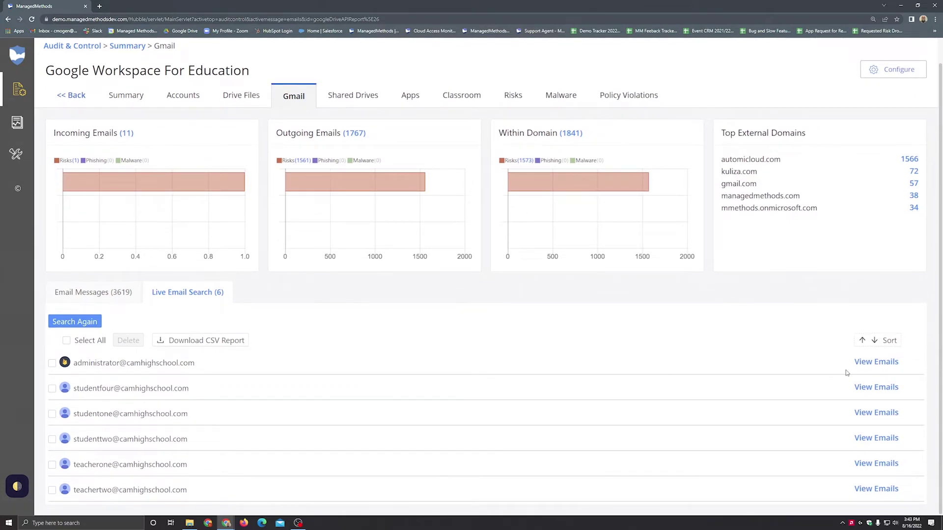
View the second account's matching emails, select them all, then return to the search form.
click(868, 388)
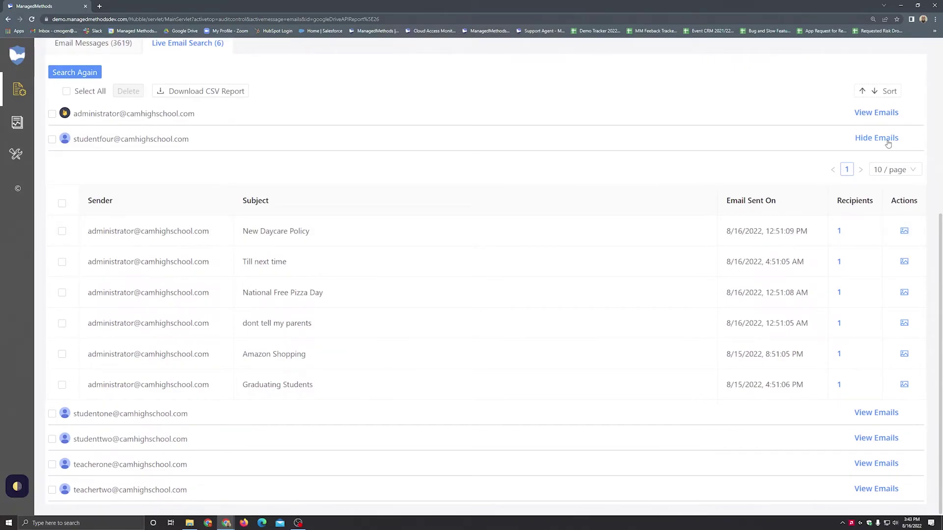
click(52, 140)
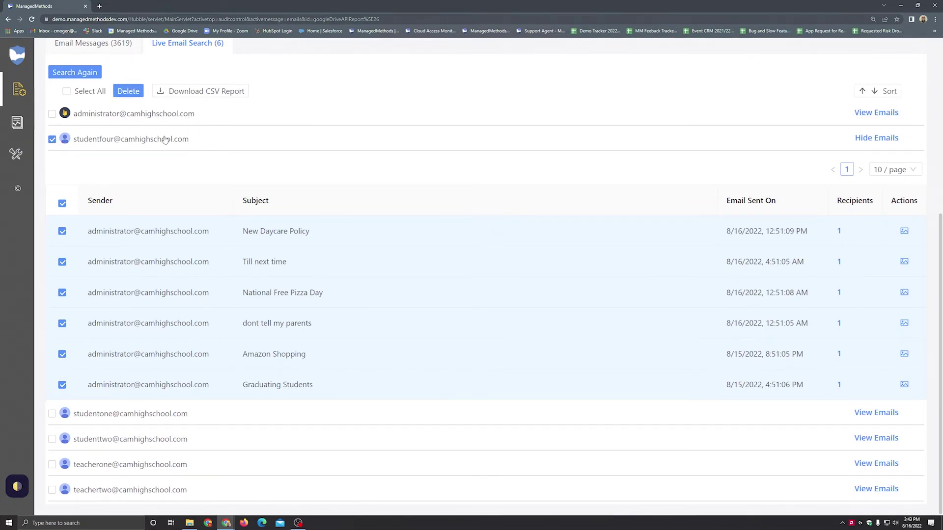
click(87, 77)
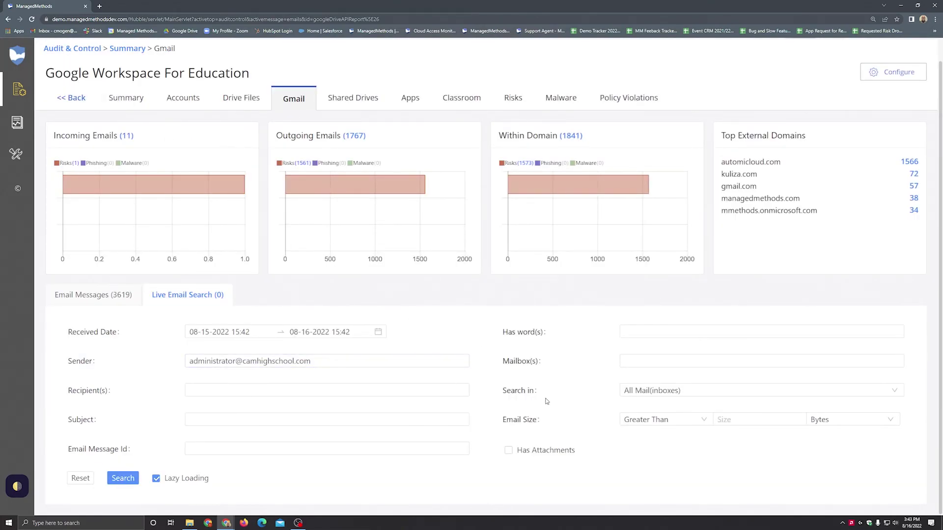
click(630, 396)
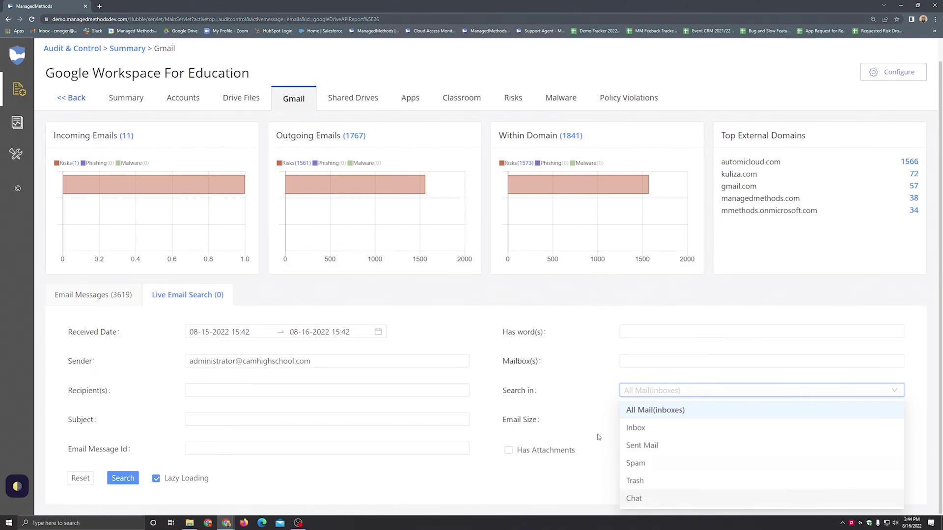
click(590, 393)
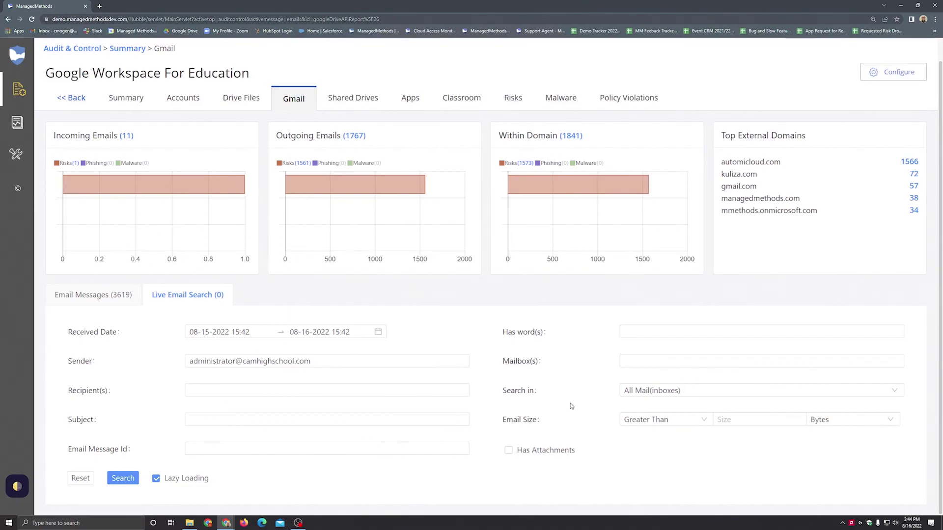